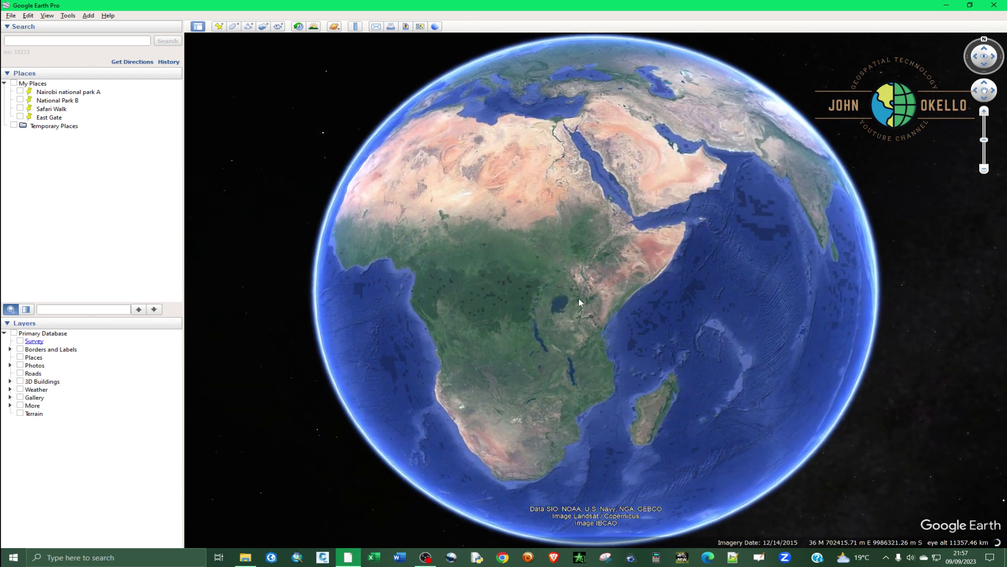
Step: Zoom in from the full globe to East Africa around Lake Victoria and the Horn of Africa
scroll(579, 301, down, 3)
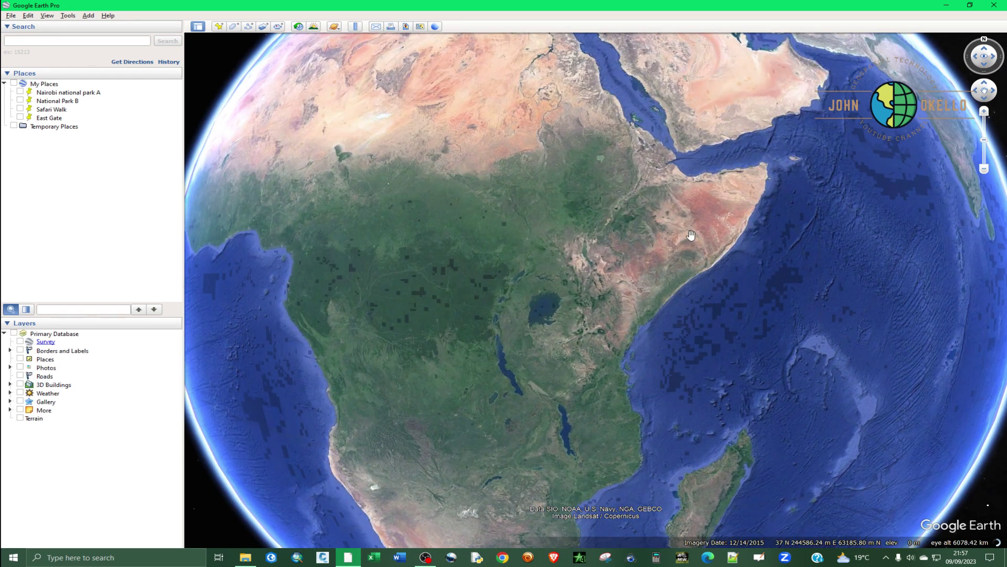
scroll(657, 253, down, 2)
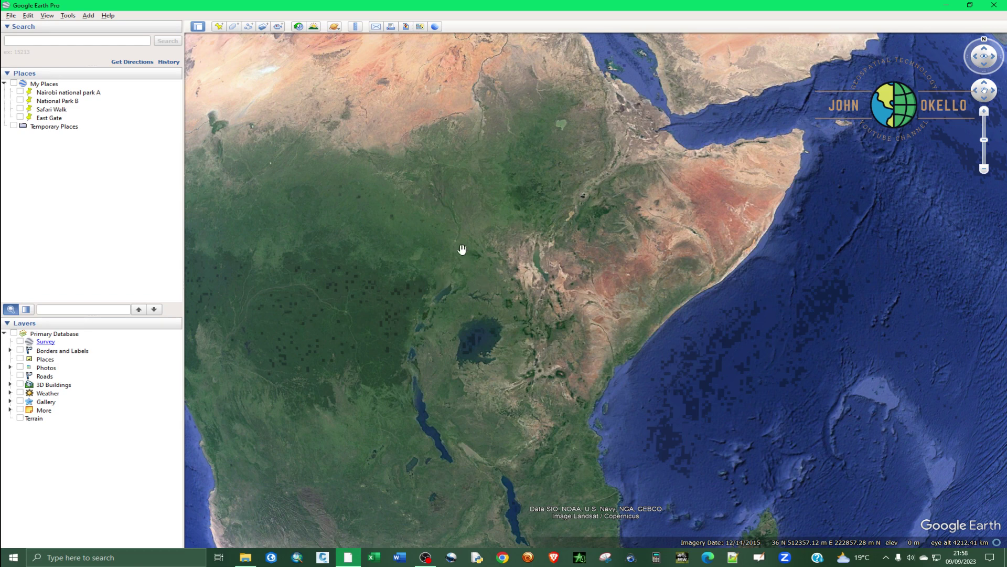
Step: Search for 'chicago', fly to Chicago, IL, USA, and zoom in on downtown
click(132, 40)
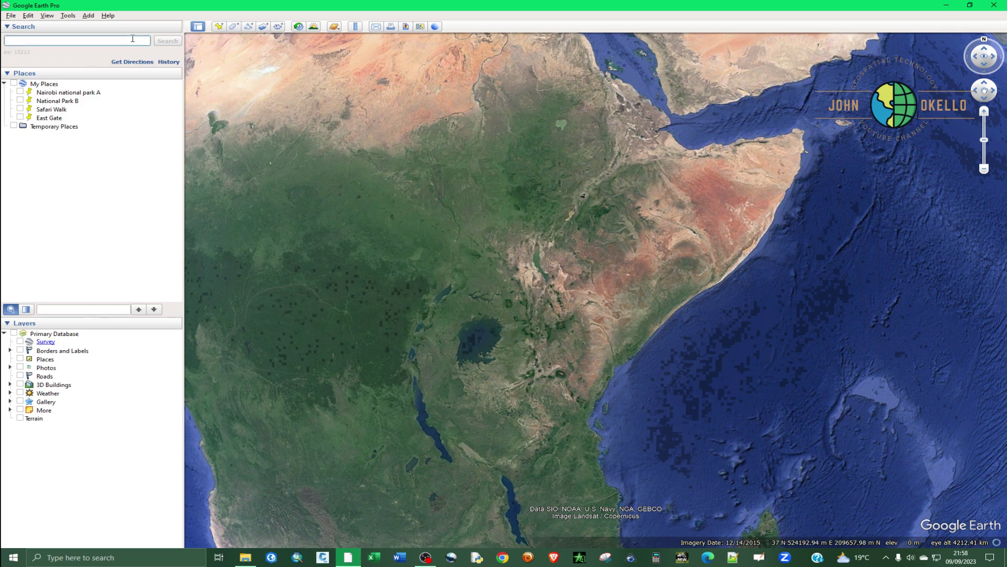
text(chicago)
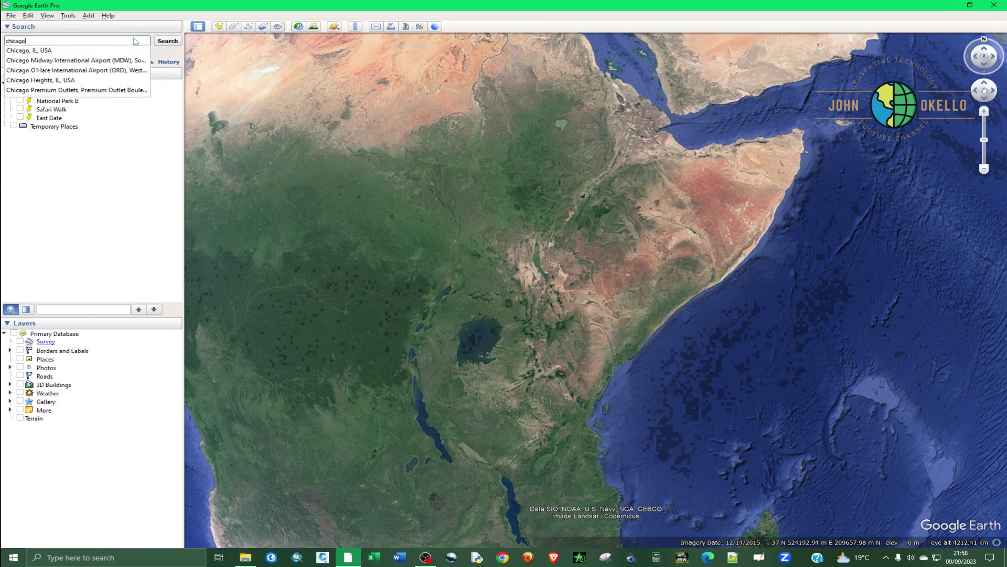
click(43, 50)
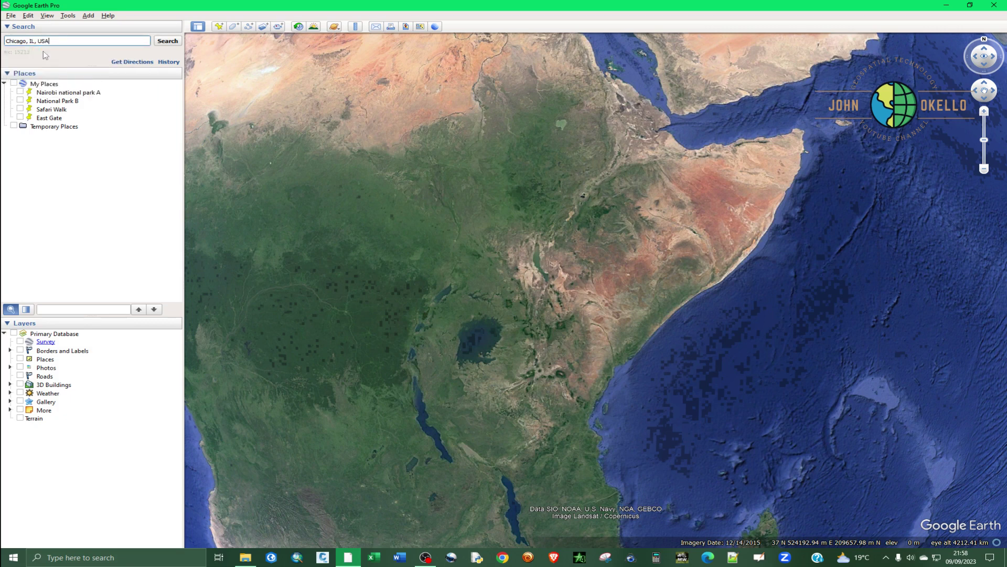
click(167, 41)
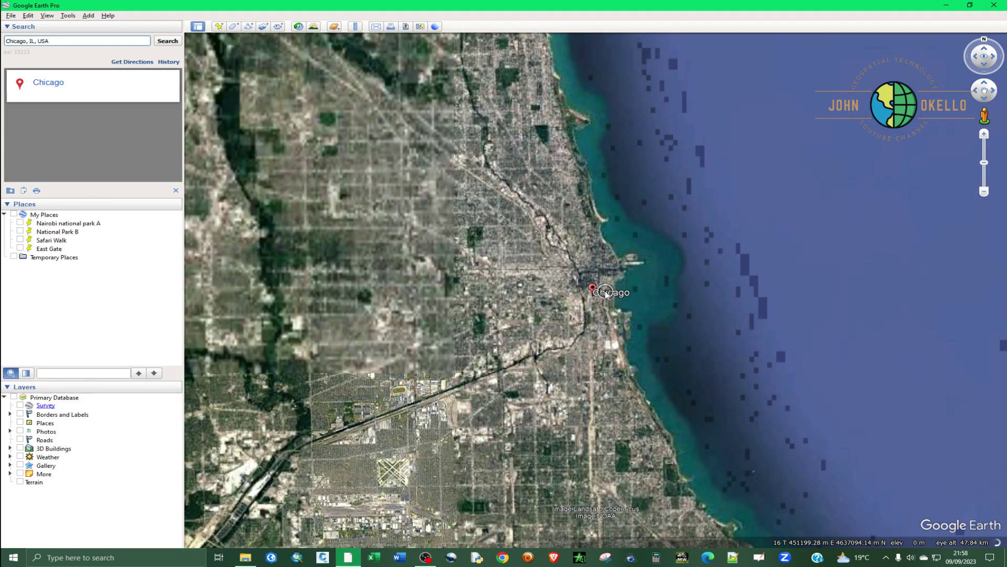
scroll(606, 294, up, 3)
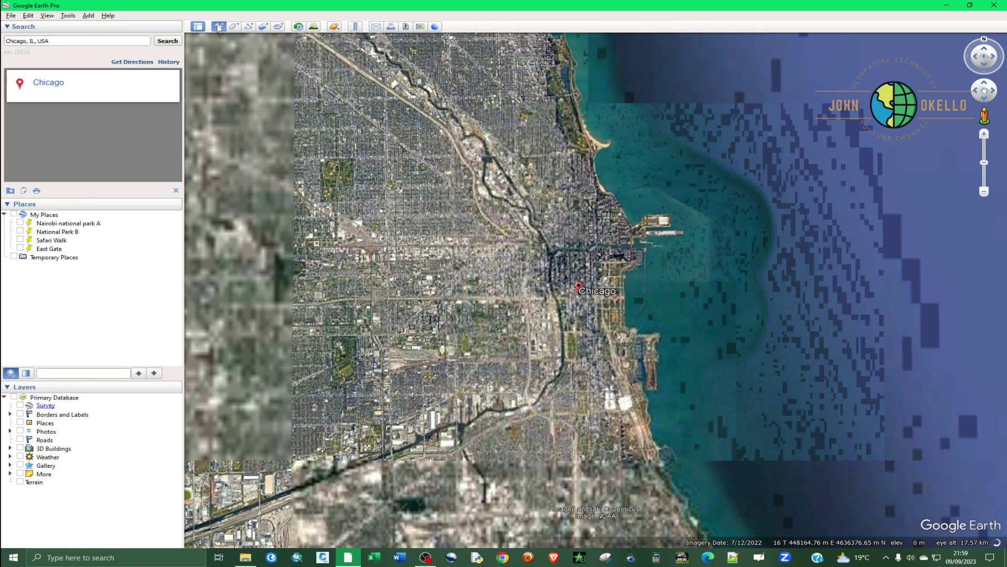
click(219, 27)
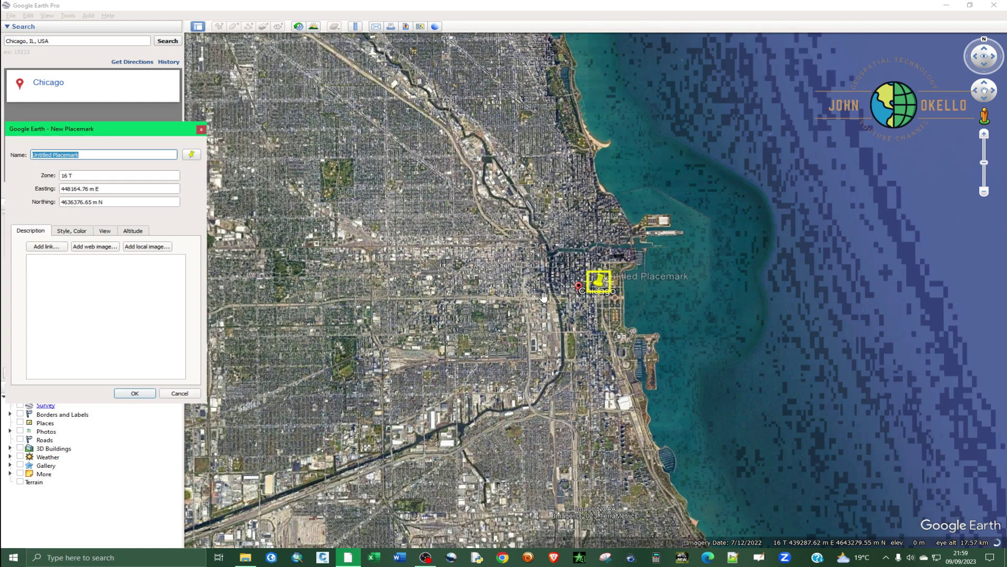
drag(600, 290, 545, 278)
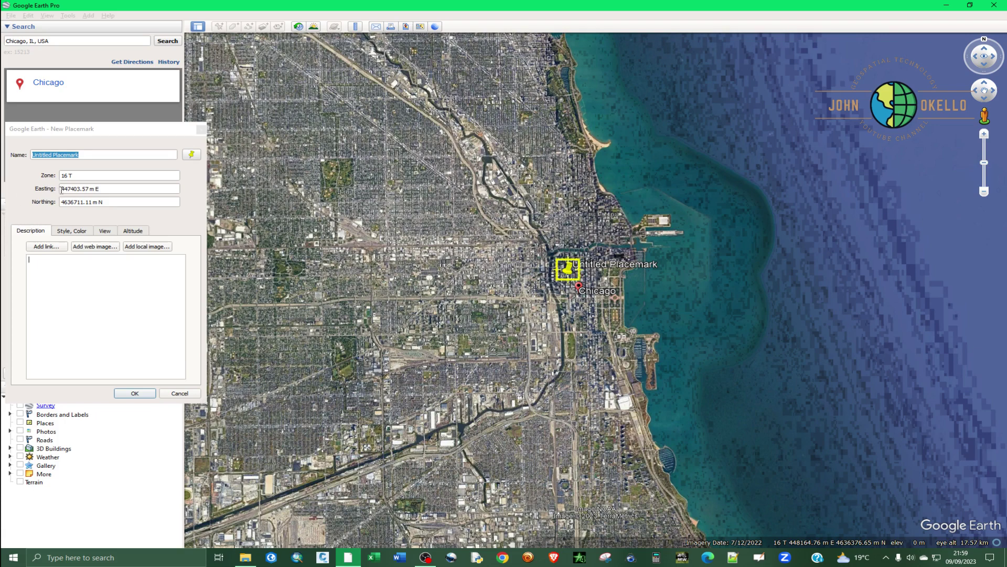
click(201, 129)
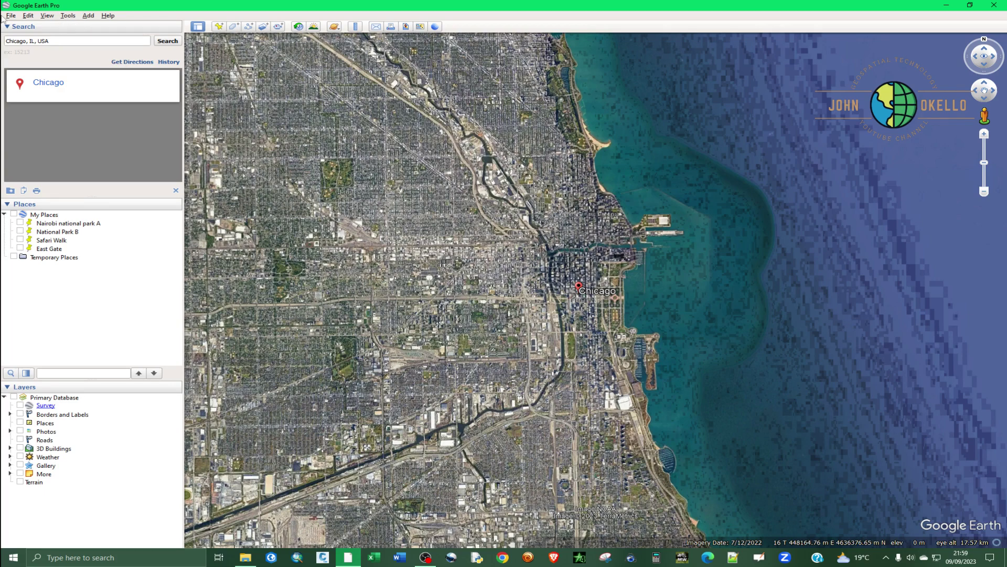
Step: In Options, show Lat/Long as Decimal Degrees with Feet, Miles units, and apply
click(68, 17)
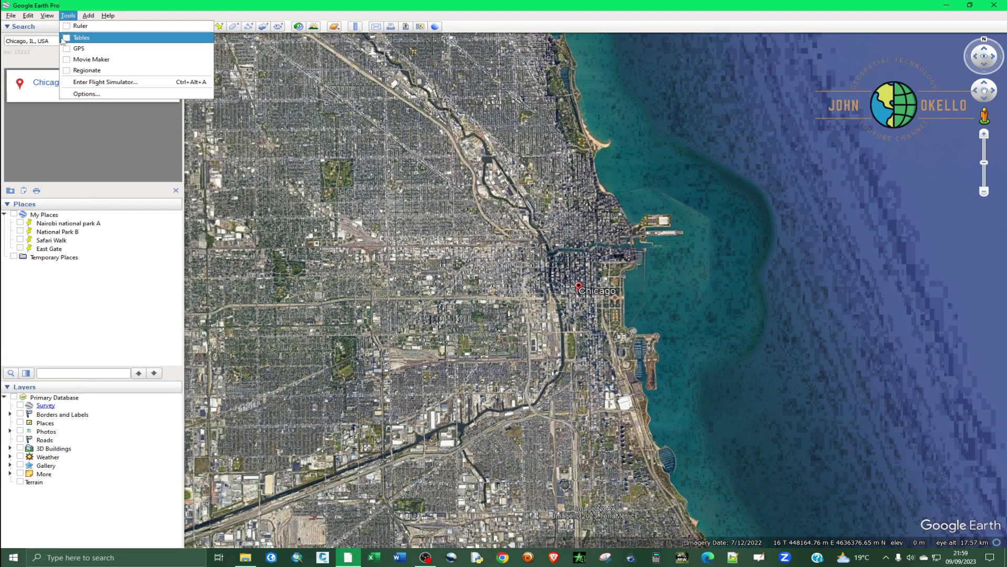
click(79, 95)
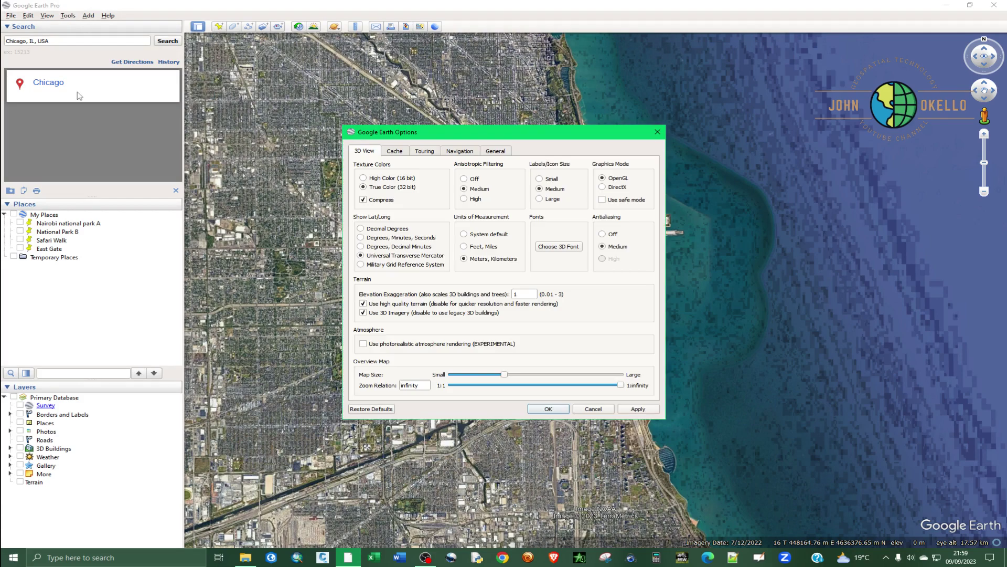
drag(526, 136, 350, 135)
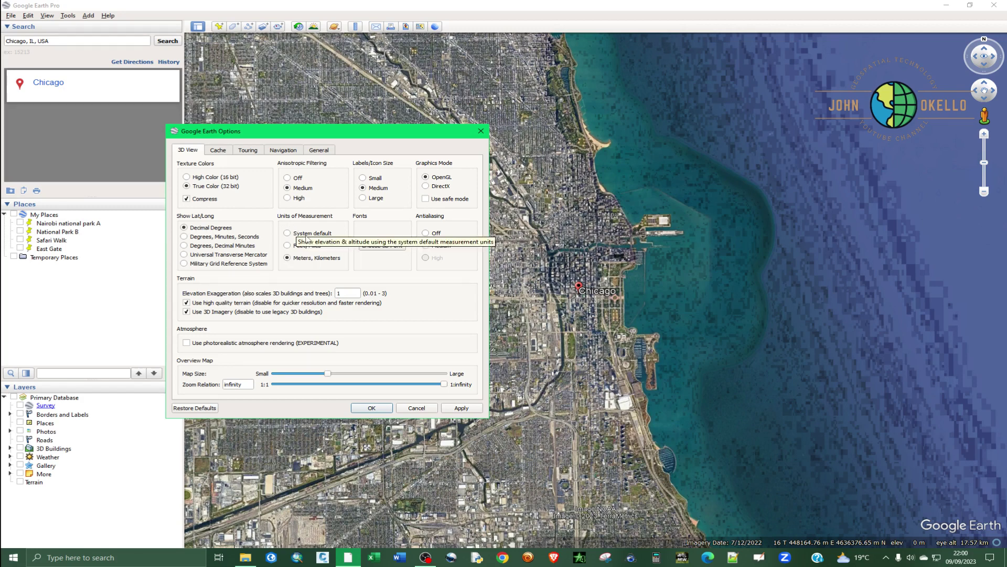
click(289, 246)
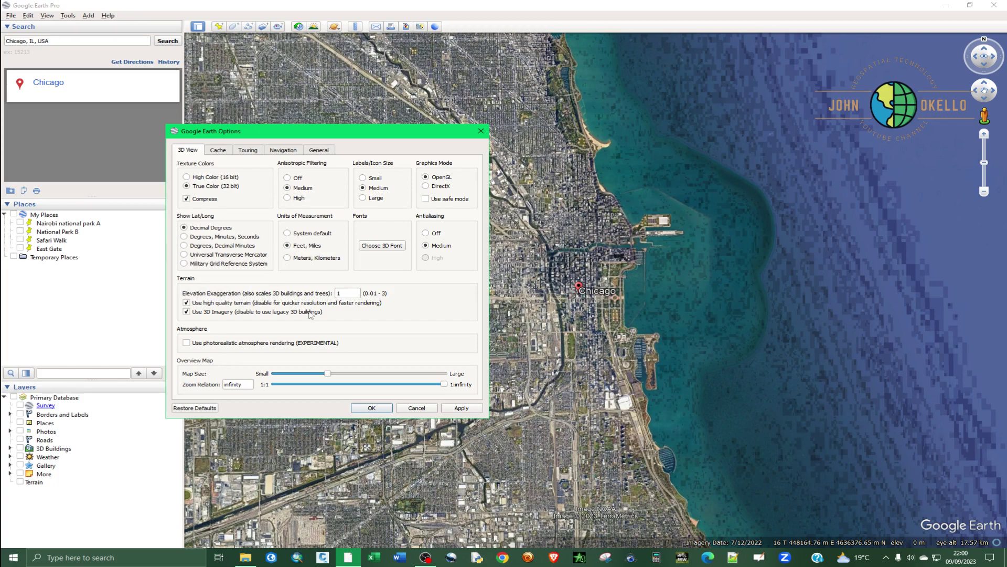
click(462, 408)
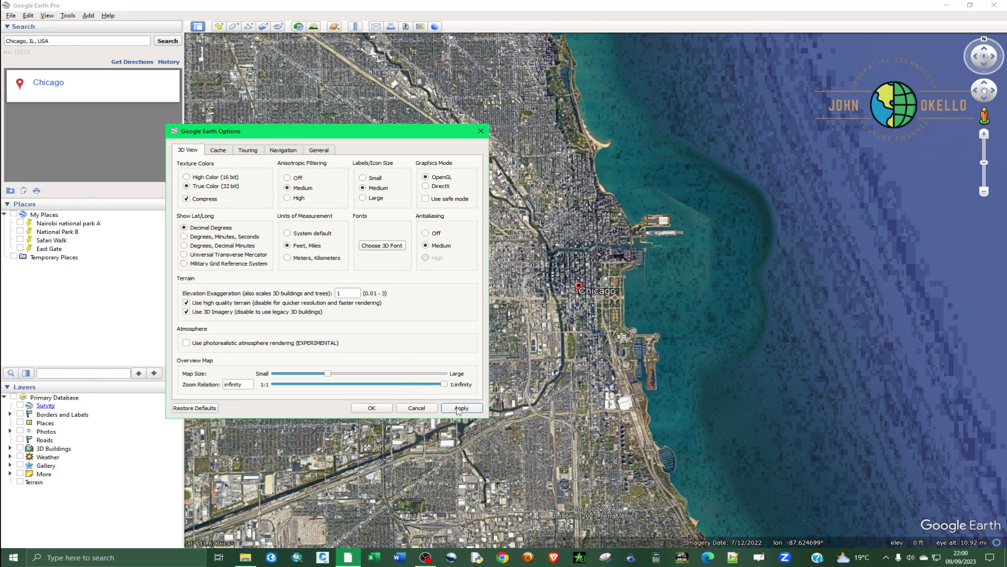
click(371, 408)
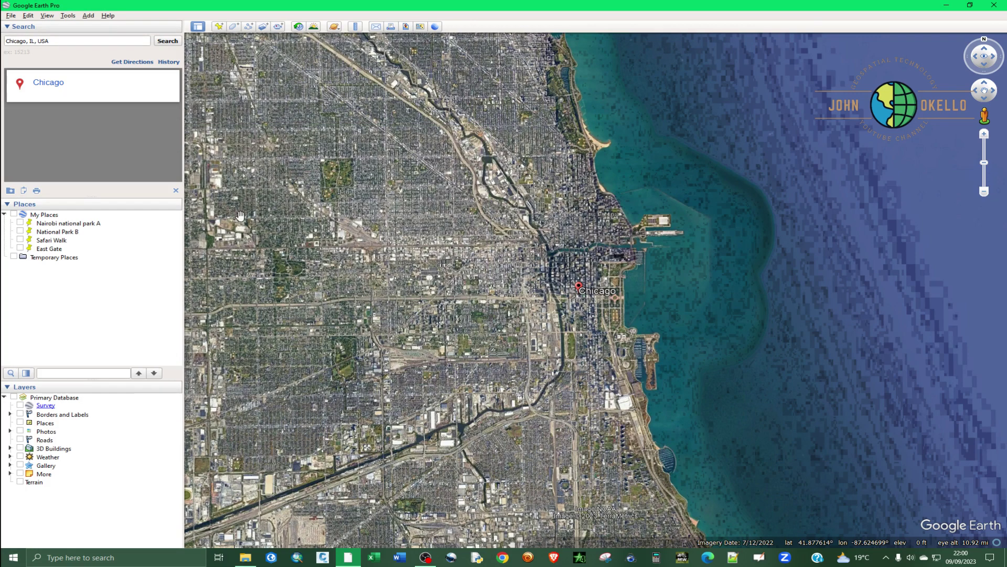
click(219, 28)
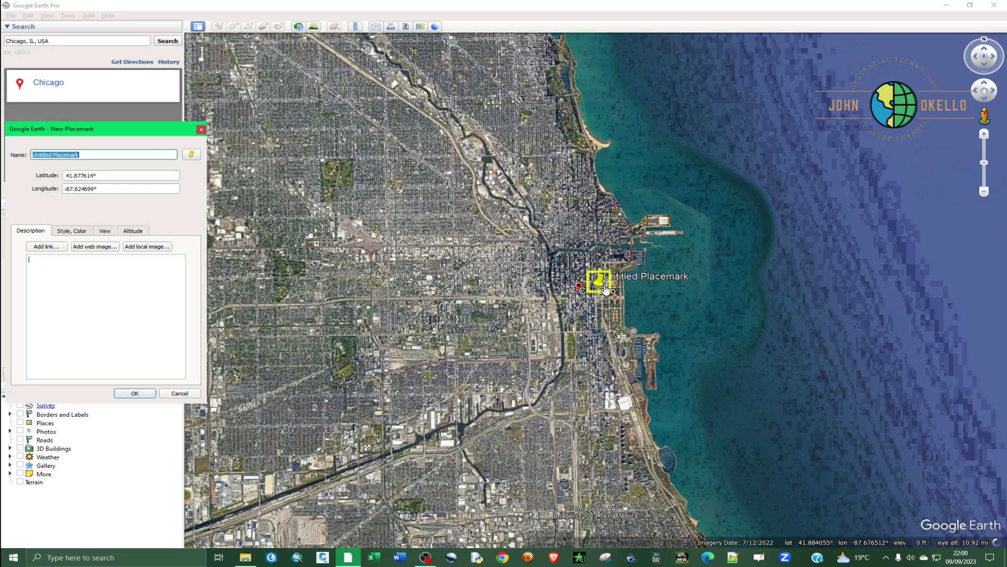
drag(600, 291, 578, 293)
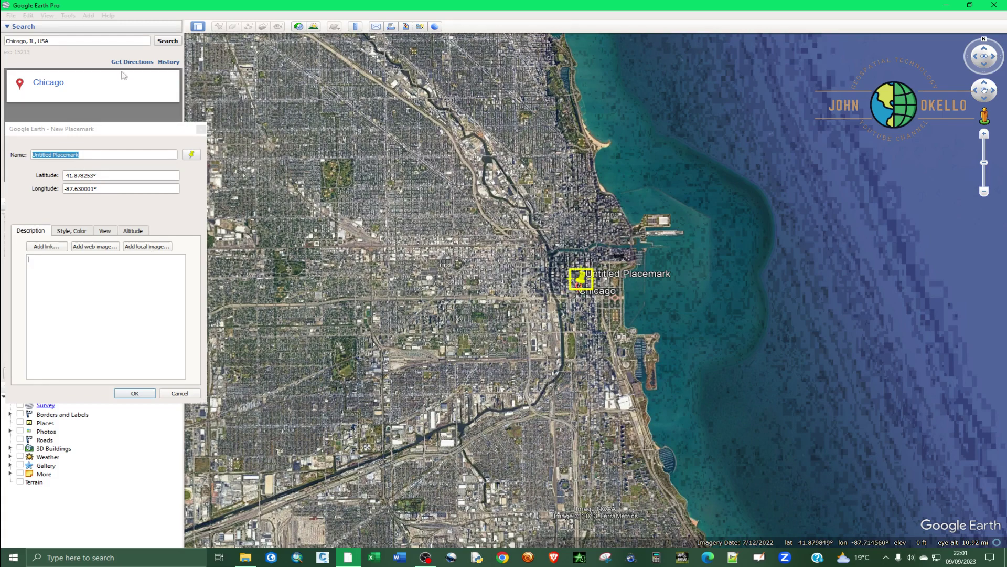
Step: Discard the untitled placemark, then set coordinates to MGRS with Meters, Kilometers units
click(202, 130)
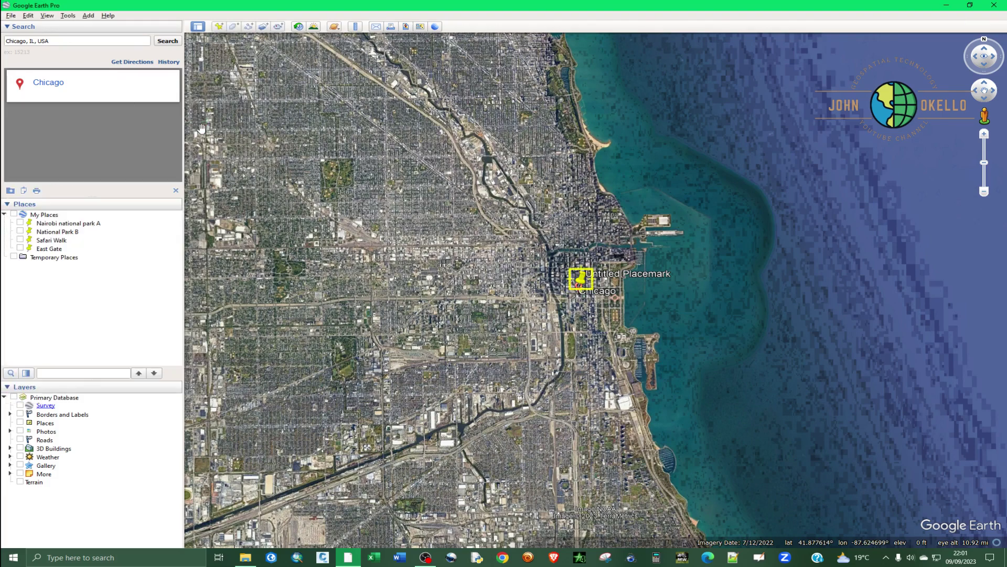
click(65, 16)
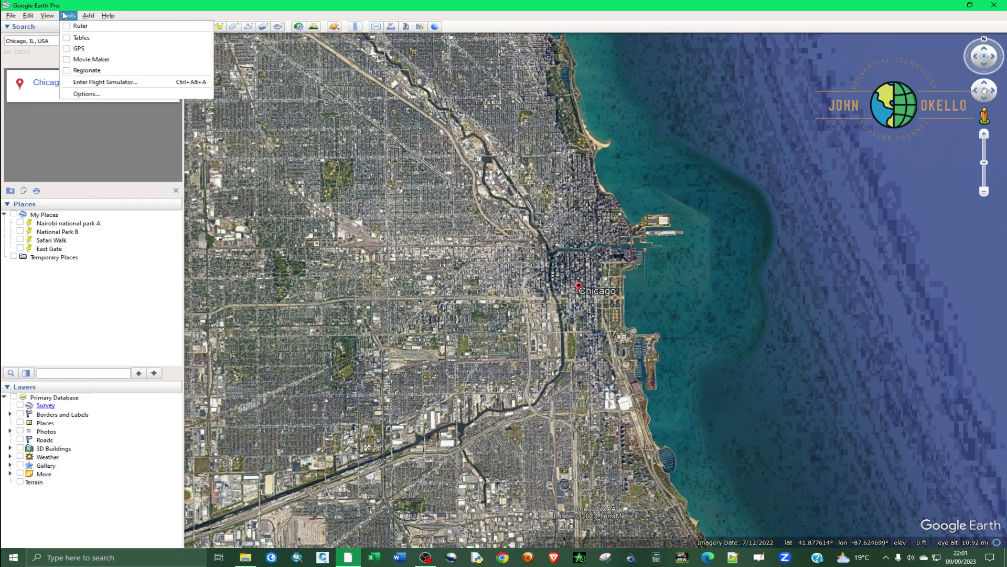
click(79, 94)
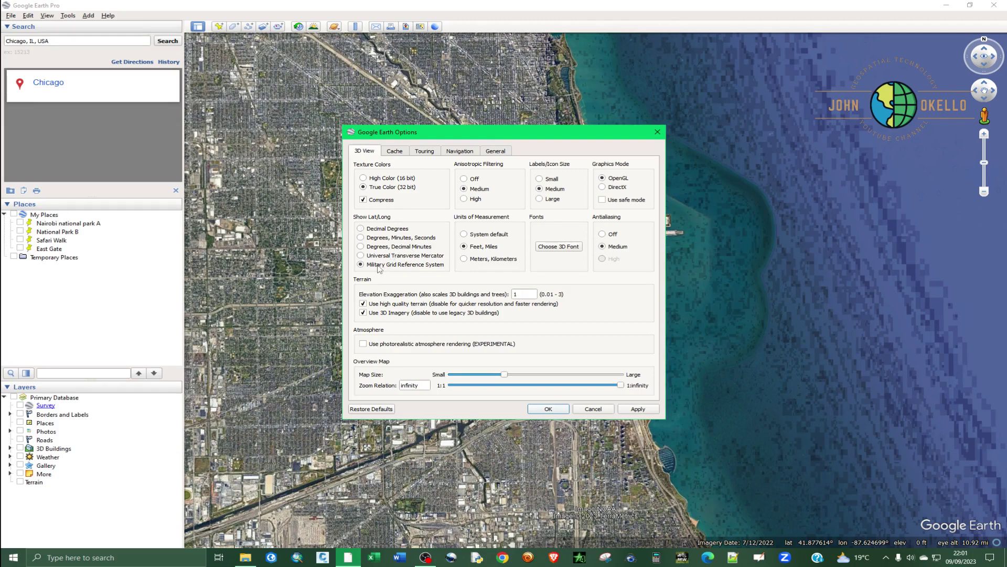
click(476, 260)
click(639, 410)
click(548, 409)
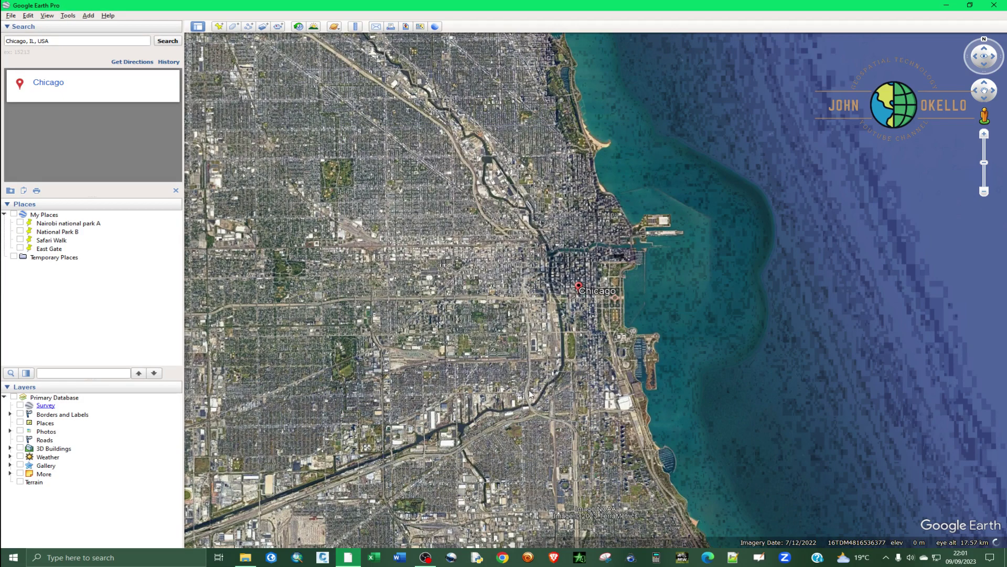
click(221, 28)
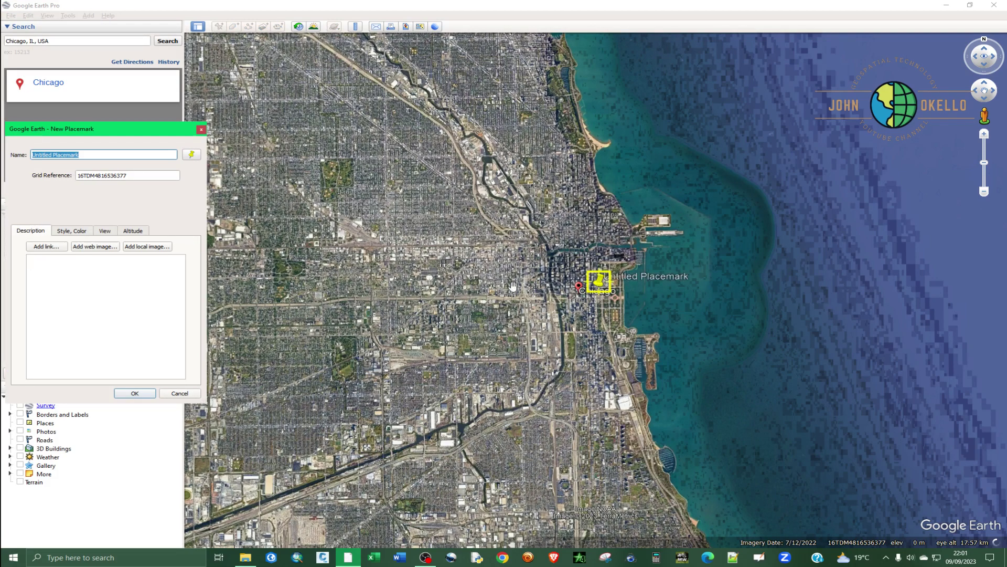
drag(597, 294, 579, 299)
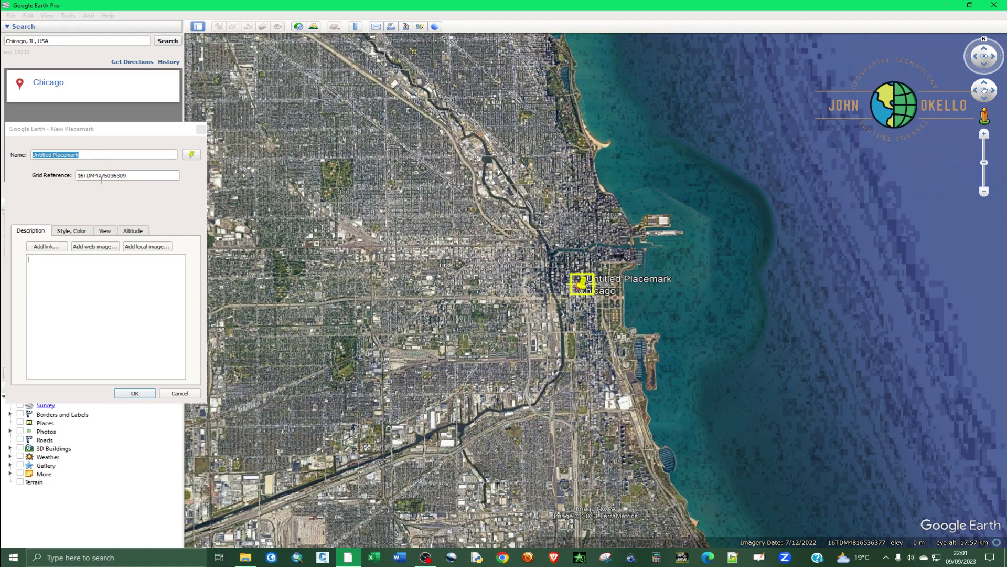
click(201, 129)
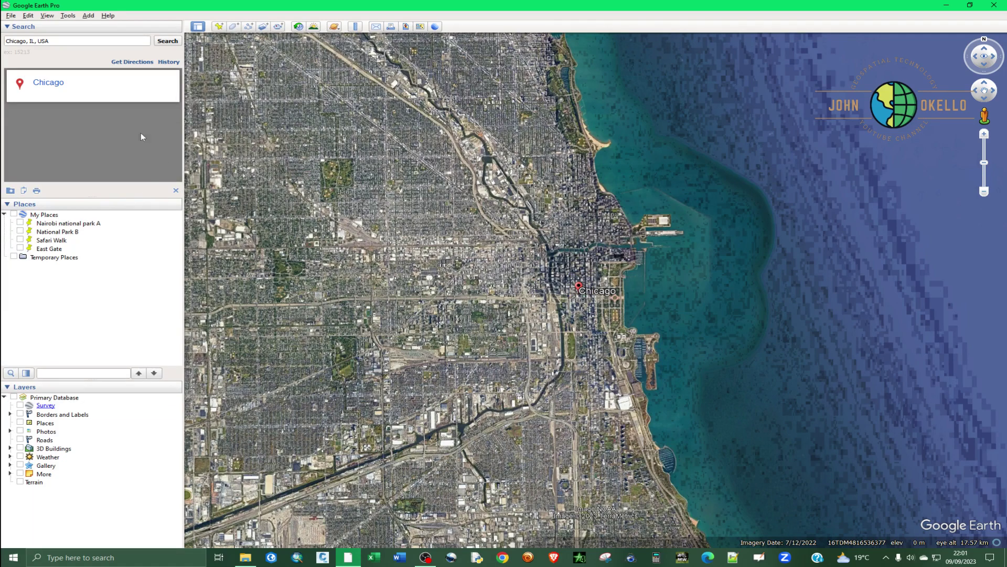
Step: Switch the Lat/Long display back to Universal Transverse Mercator in Options and apply
click(67, 17)
click(83, 93)
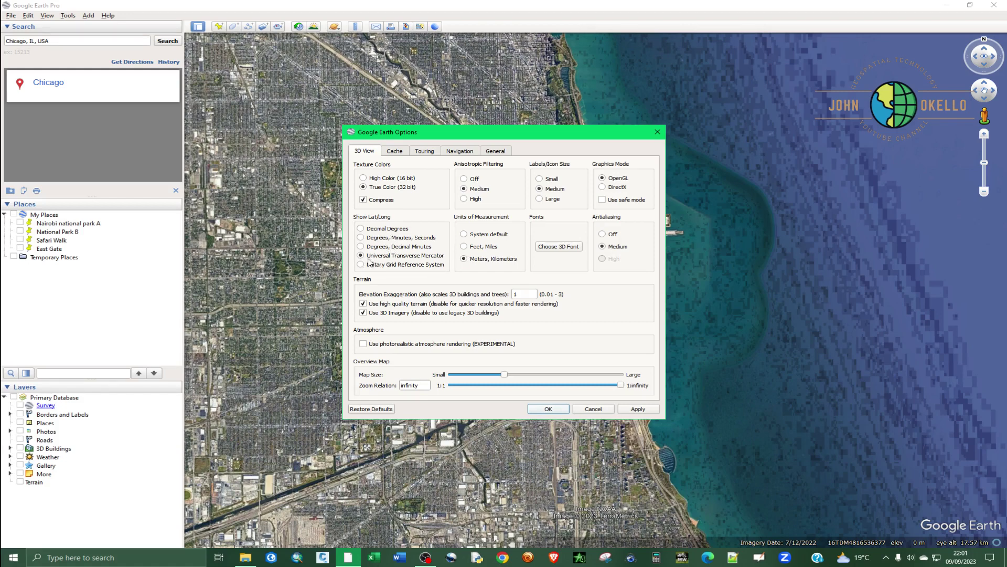
click(627, 409)
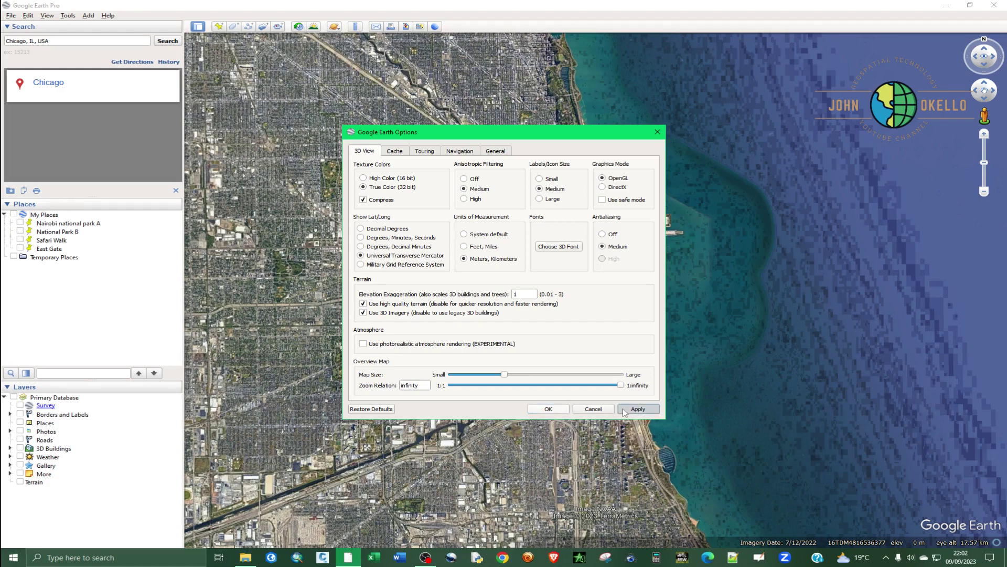
click(548, 408)
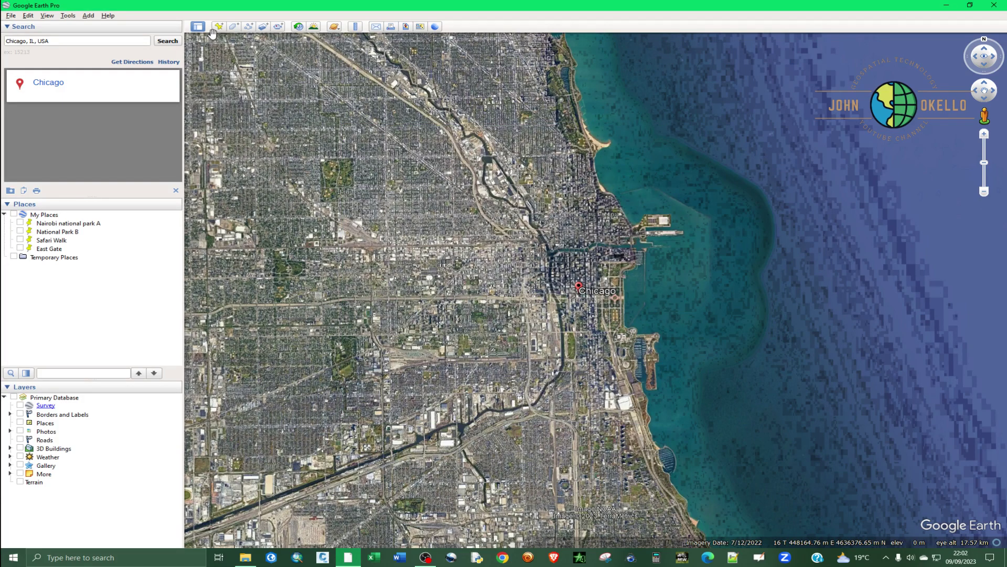
Step: Add a placemark and drag it slightly up-left to 16 T 447906.22 m E, 4636410.78 m N
click(218, 27)
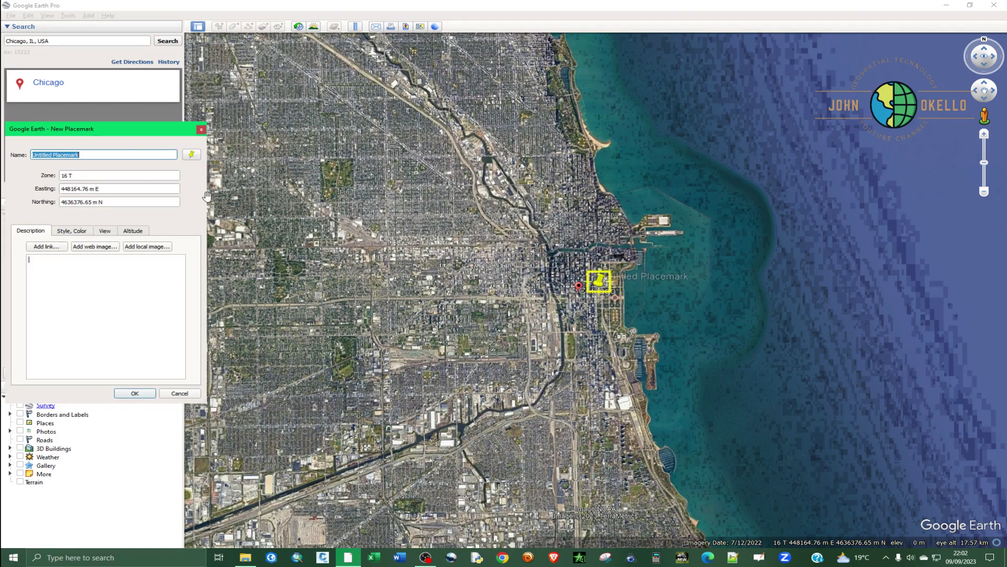
click(599, 286)
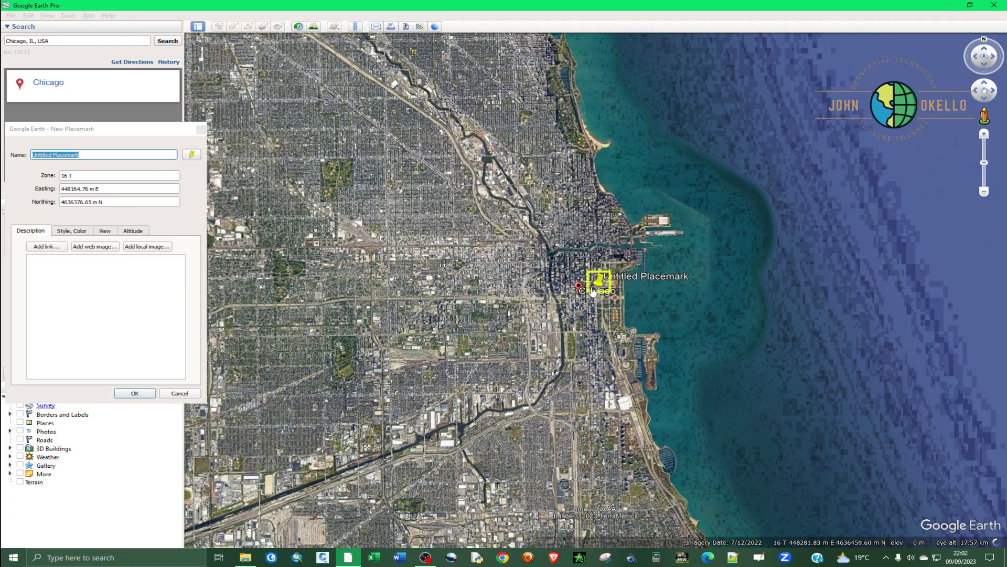
drag(593, 292, 582, 290)
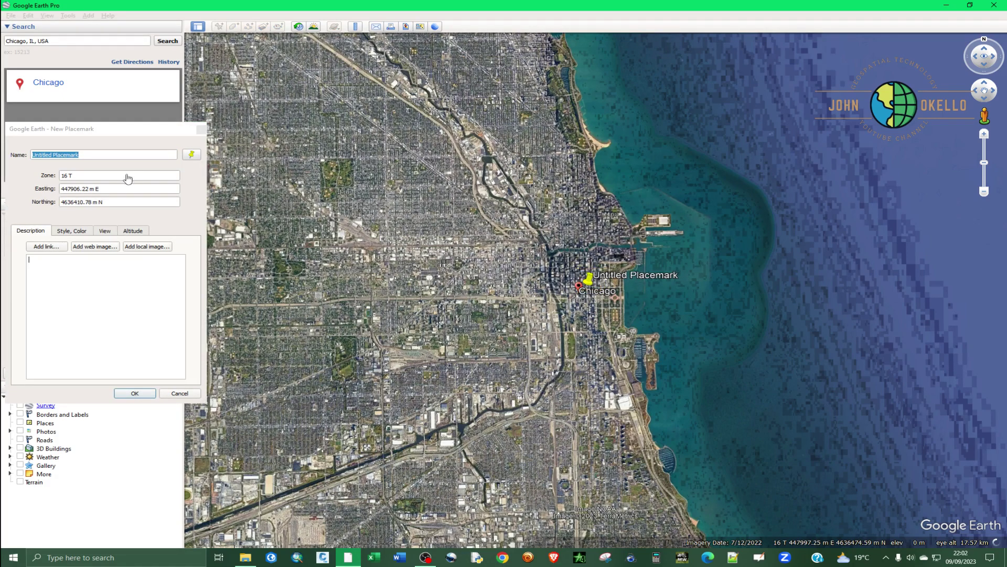